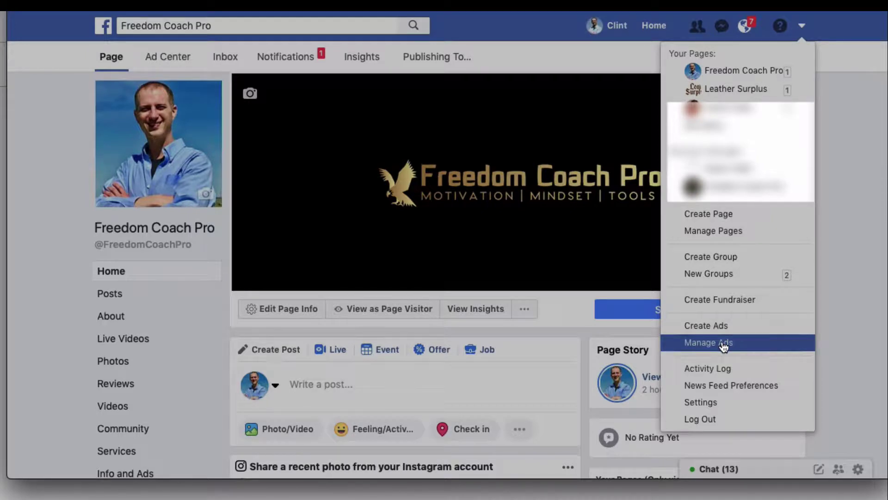
Open the Pixels page in Events Manager by way of the ad management area
left_click(724, 343)
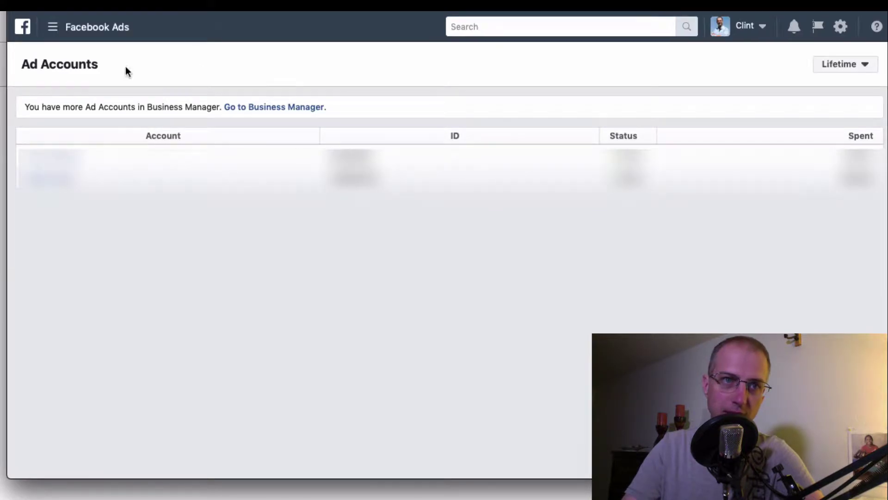
left_click(53, 27)
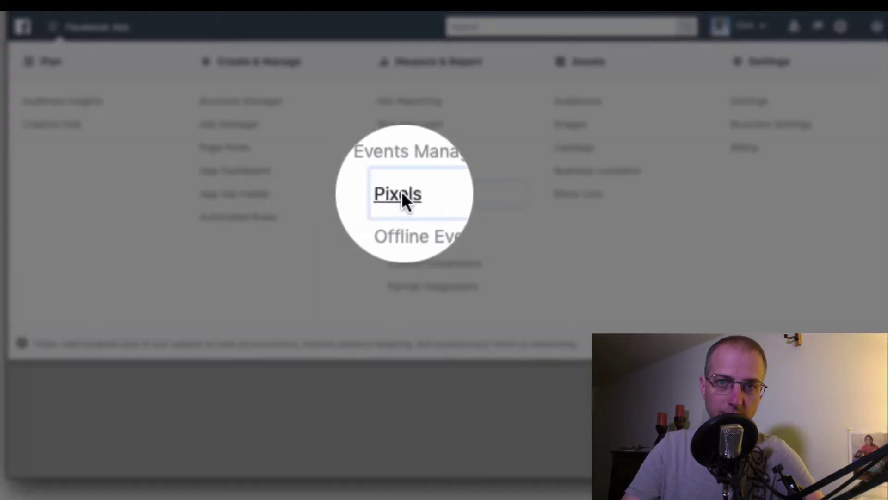
left_click(401, 193)
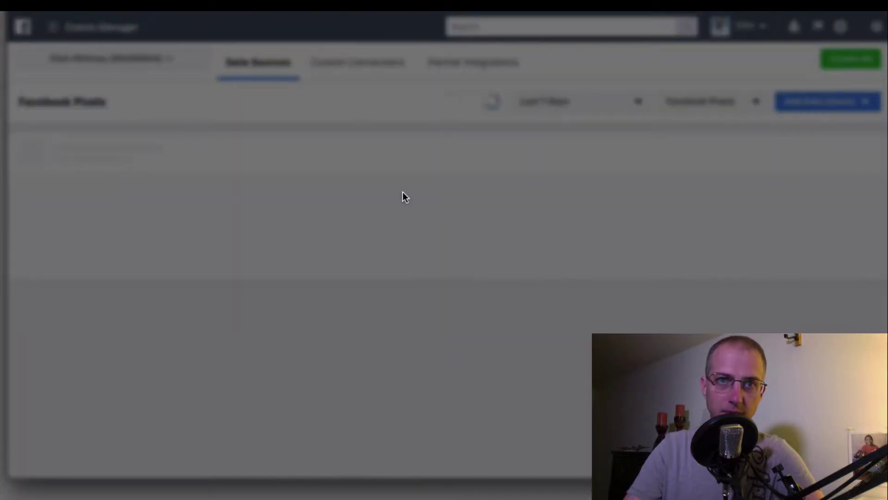
Switch to the Freedom Coach Pro ad account and look through its list of Facebook pixels
left_click(168, 59)
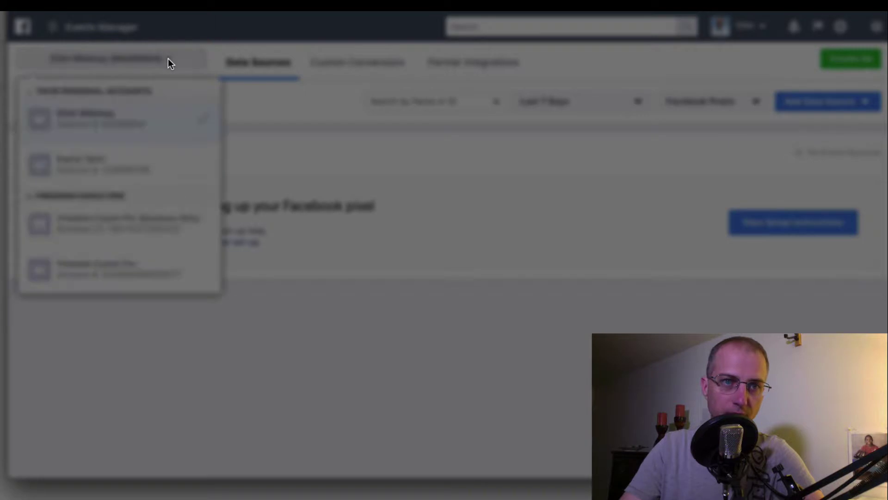
left_click(153, 223)
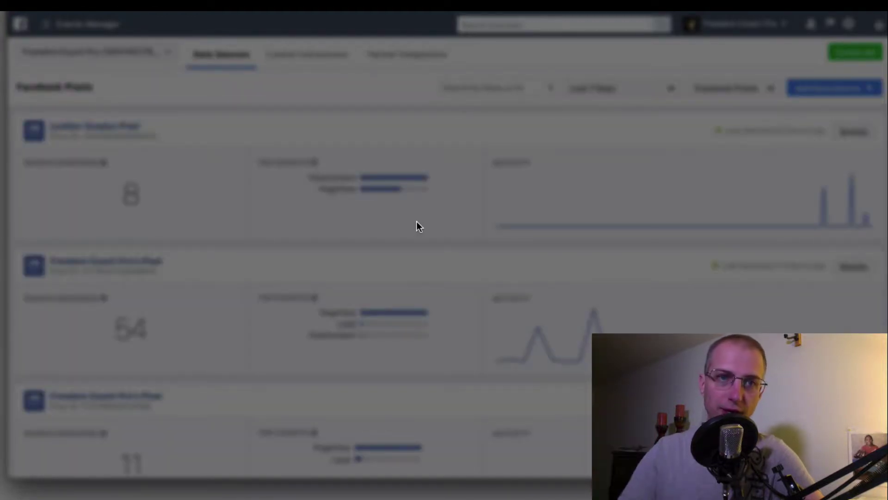
scroll(380, 222, "down", 3)
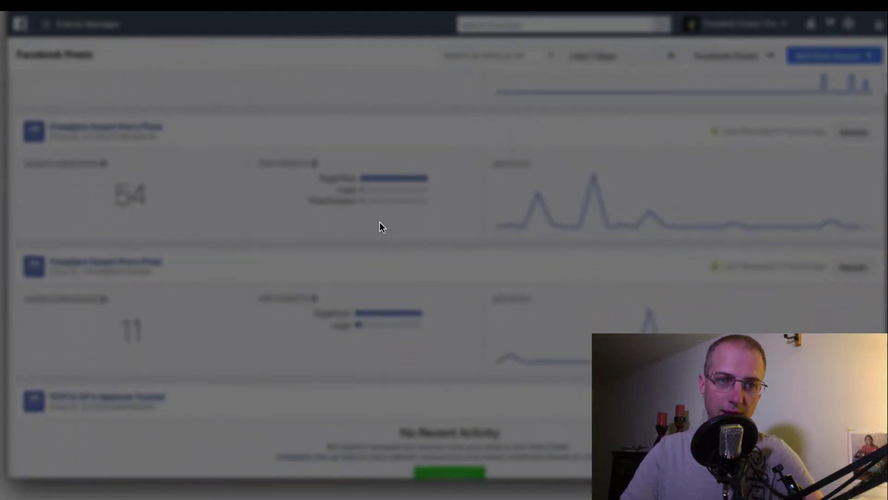
scroll(379, 222, "up", 3)
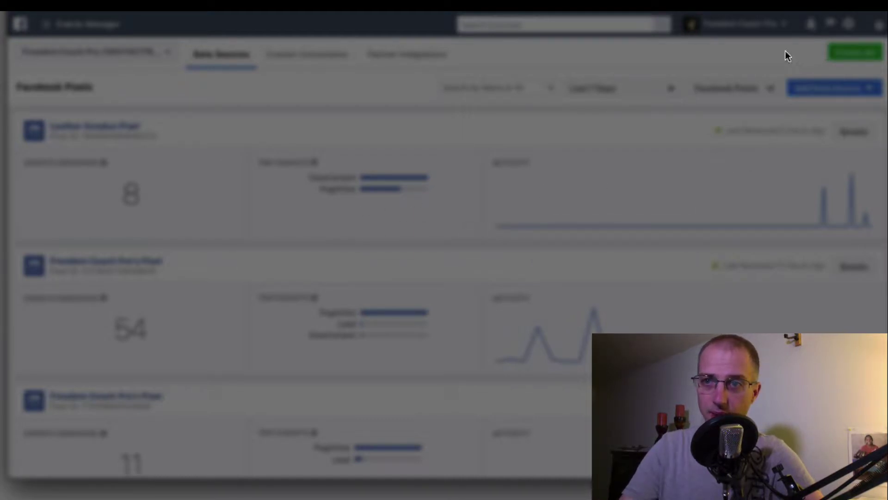
scroll(465, 168, "down", 3)
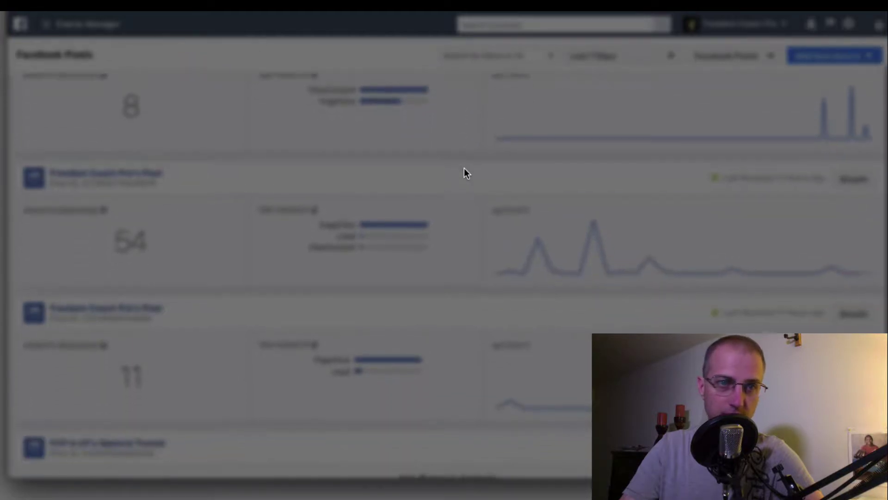
scroll(431, 169, "down", 4)
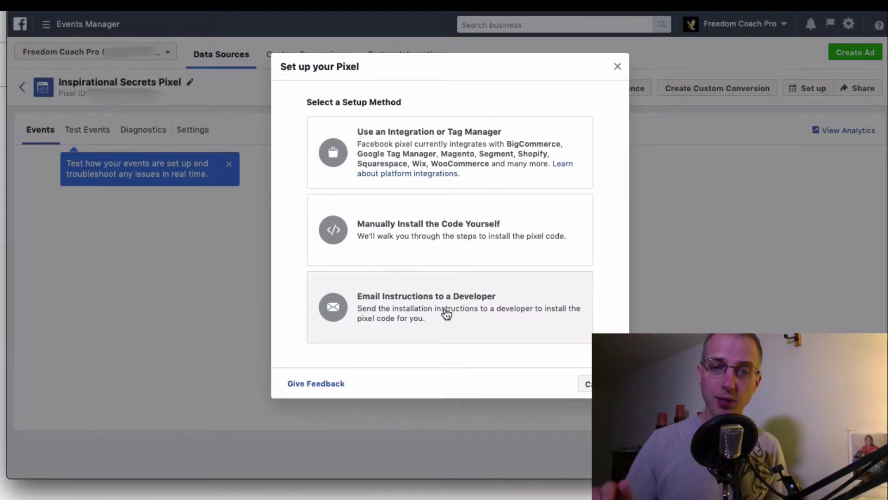
Choose the integration or tag manager setup method for Inspirational Secrets Pixel, with WordPress as the partner
left_click(430, 150)
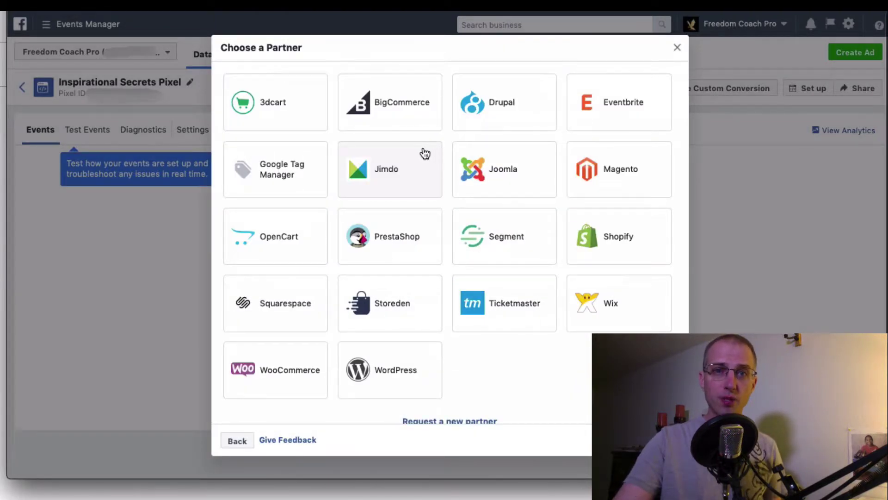
left_click(238, 441)
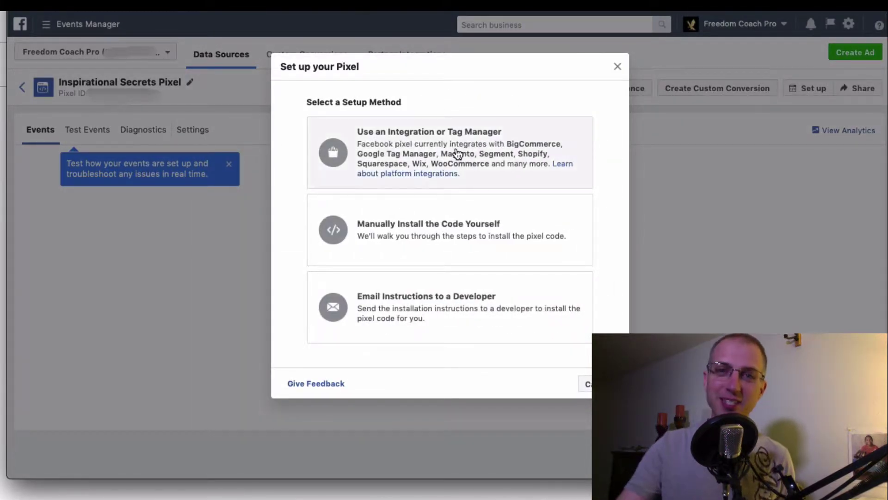
left_click(430, 148)
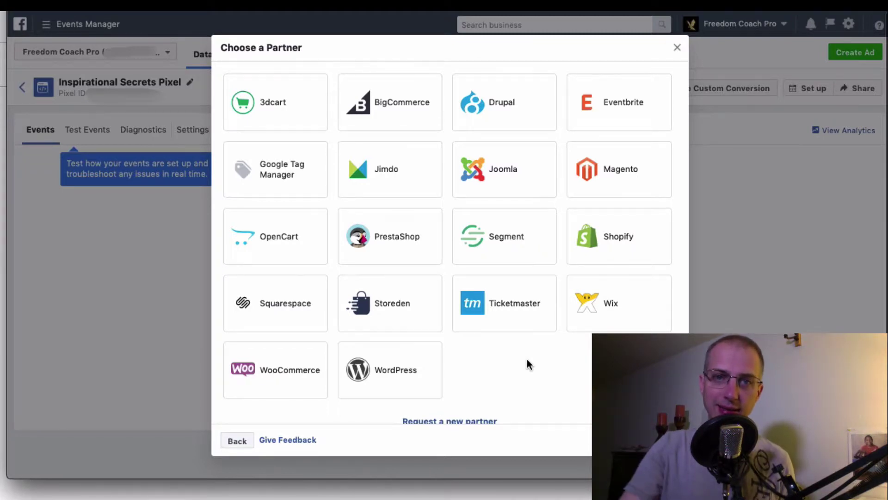
left_click(388, 376)
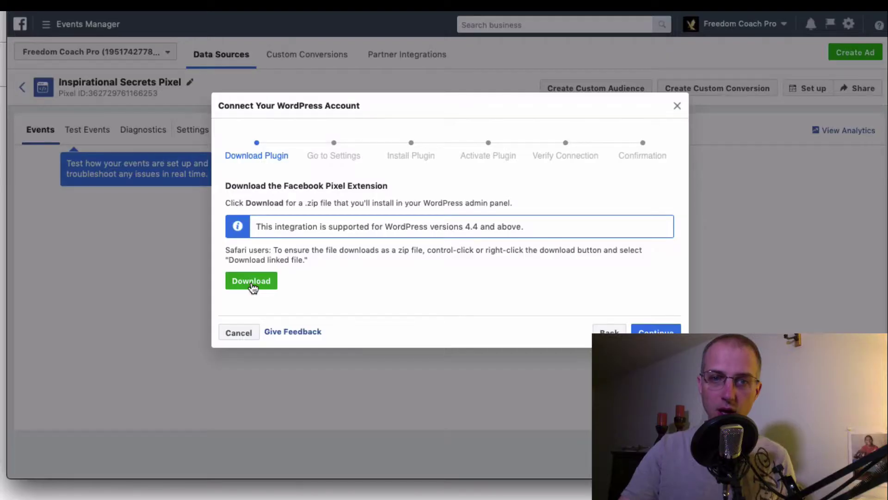
Download the Facebook Pixel extension as a linked file and continue the WordPress connection guide to Go to Settings
left_click(108, 366)
right_click(251, 282)
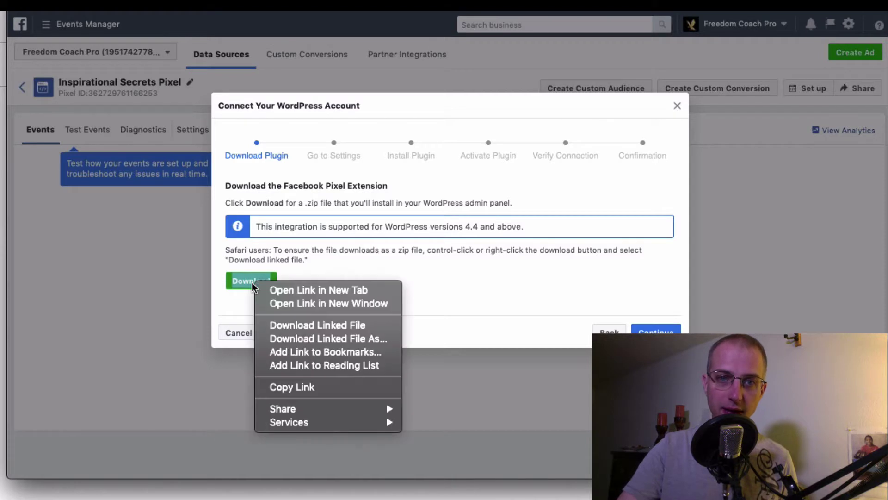
left_click(317, 327)
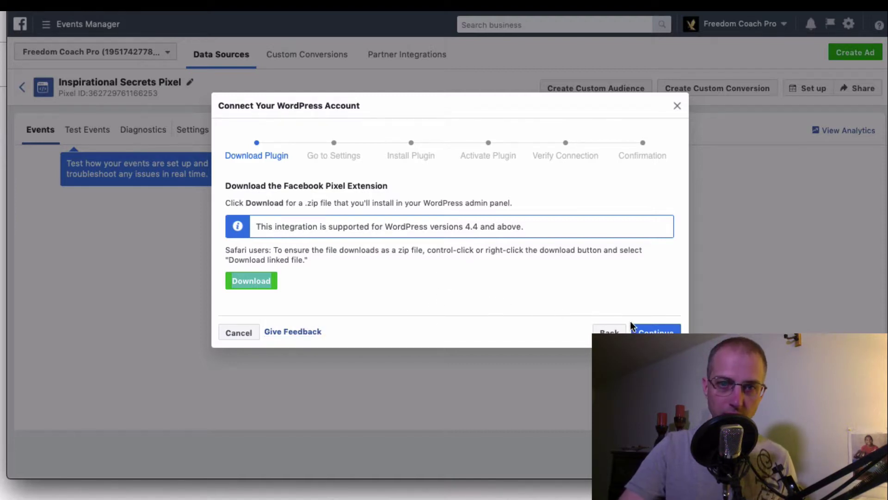
left_click(656, 331)
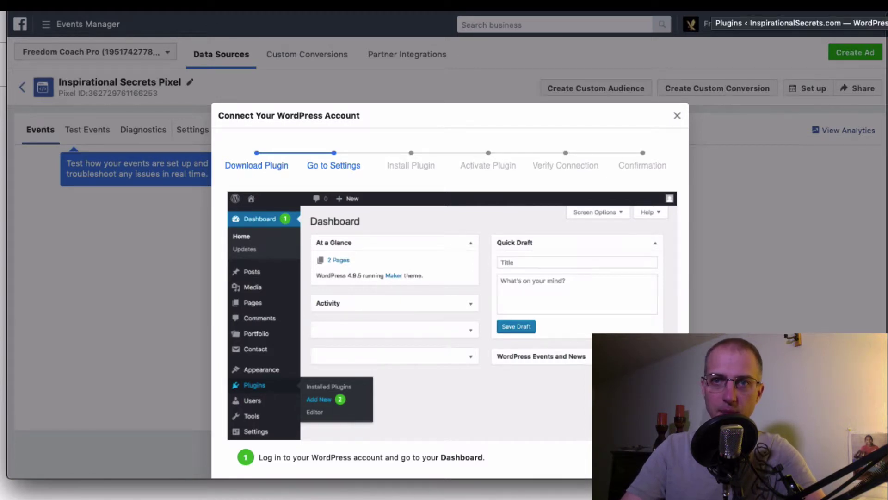
Switch to the InspirationalSecrets.com WordPress admin, open the plugin upload form and supply the downloaded Facebook pixel zip
left_click(707, 16)
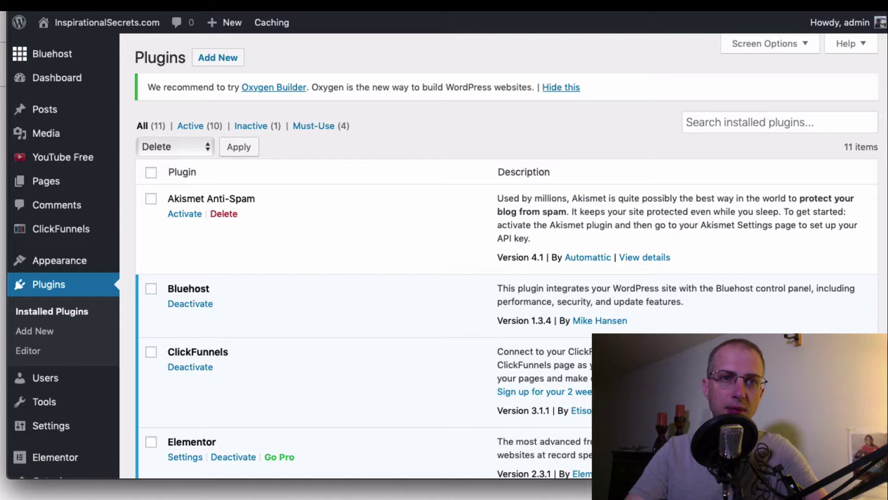
mouse_move(57, 58)
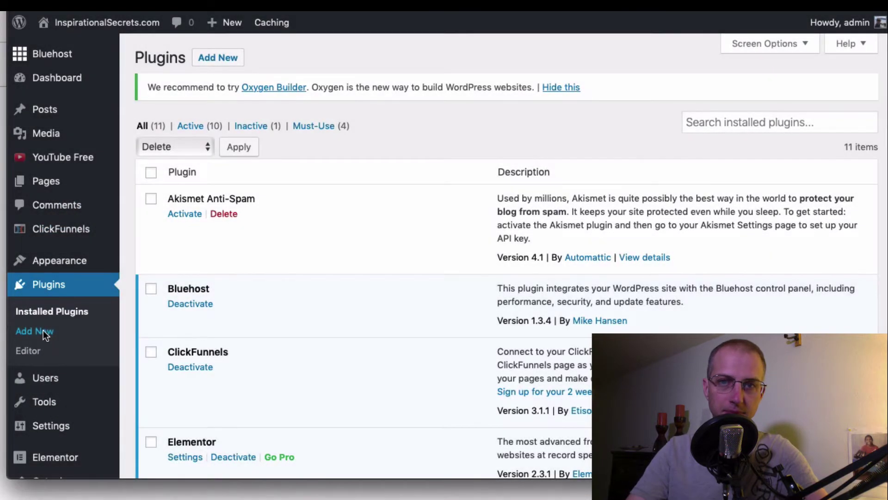
left_click(45, 332)
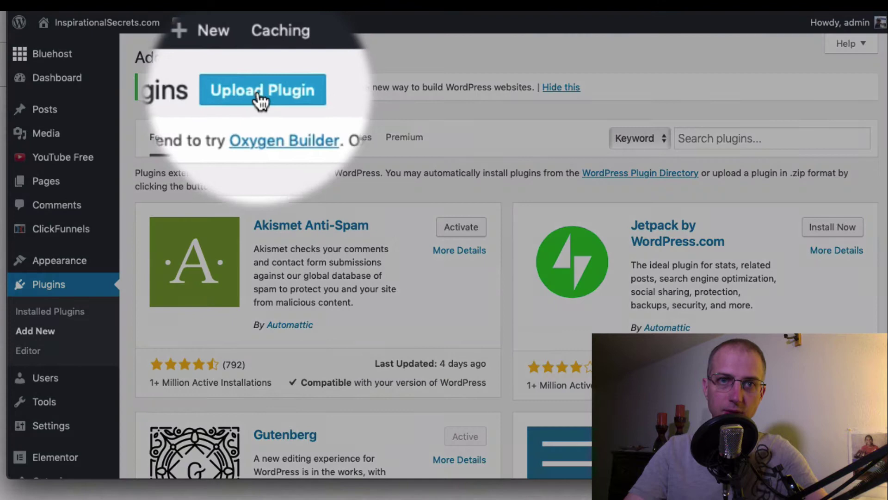
left_click(259, 60)
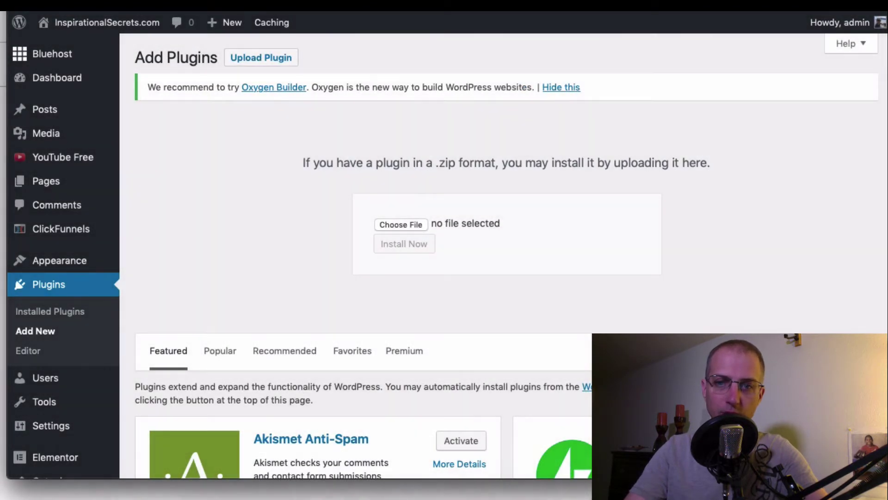
mouse_move(573, 492)
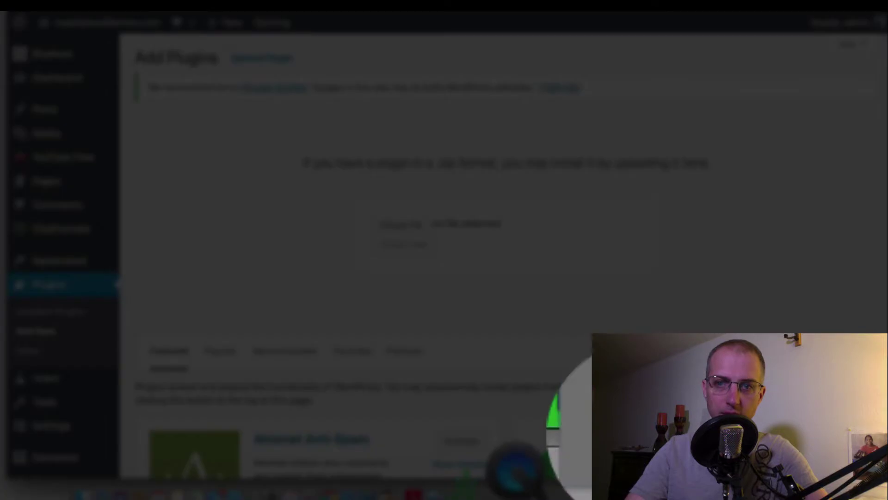
left_click(400, 224)
left_click_drag(394, 102, 372, 221)
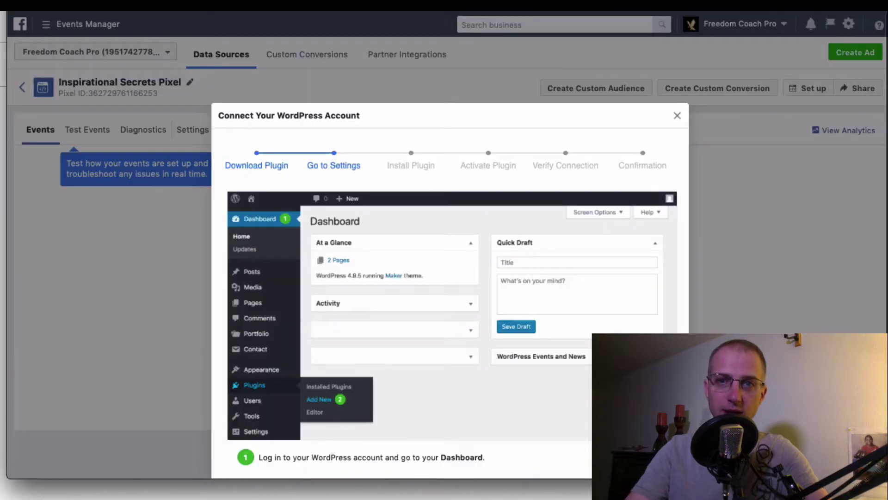
Return to the WordPress connection guide in Events Manager and read its Go to Settings and Install Plugin instructions
scroll(383, 221, "down", 2)
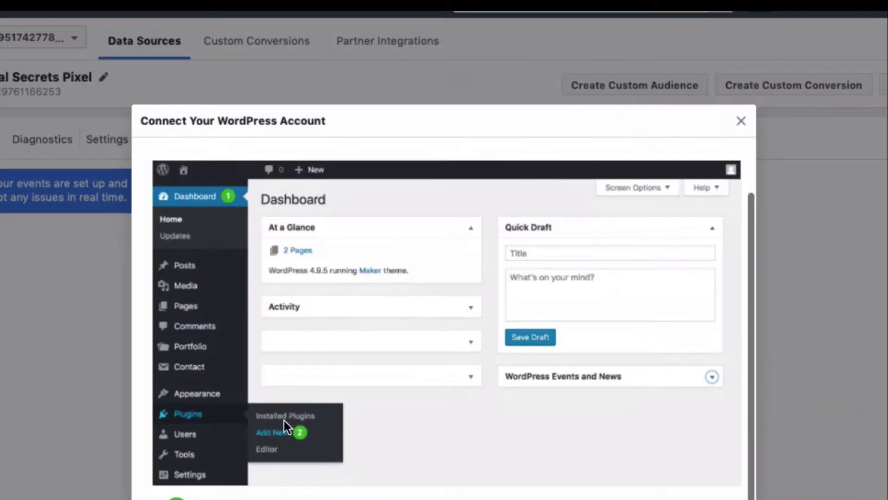
scroll(831, 393, "down", 3)
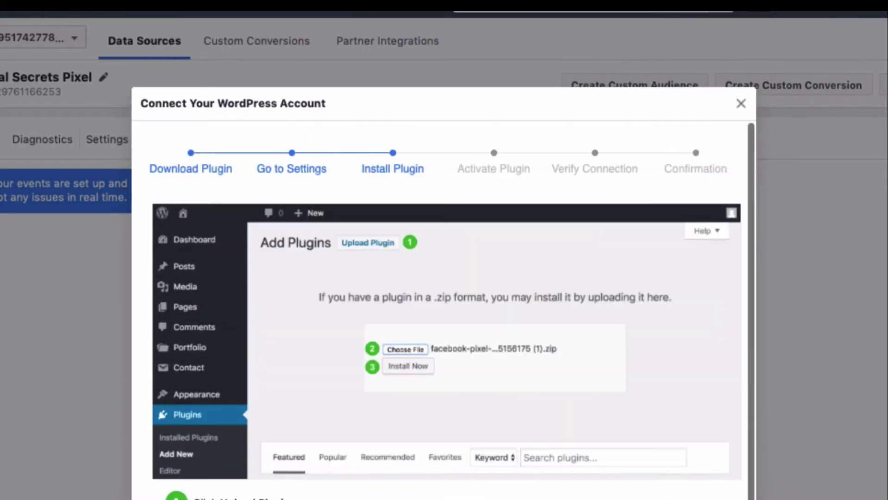
scroll(551, 377, "down", 3)
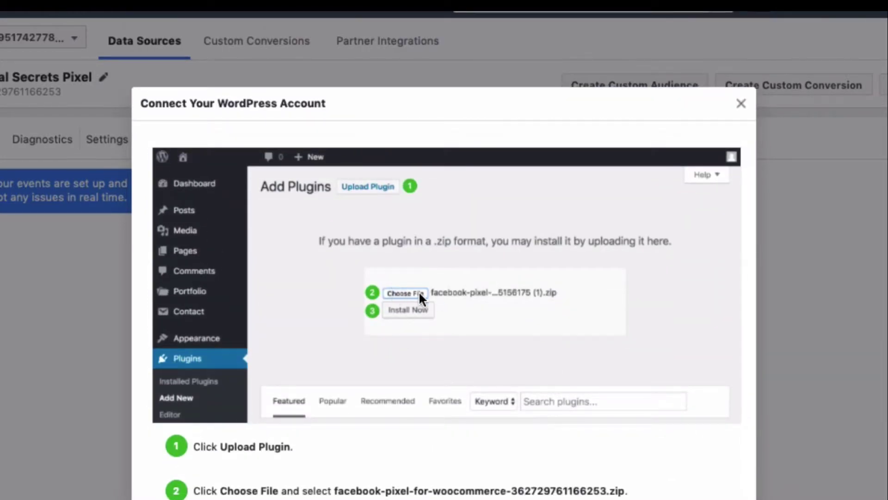
scroll(540, 299, "up", 2)
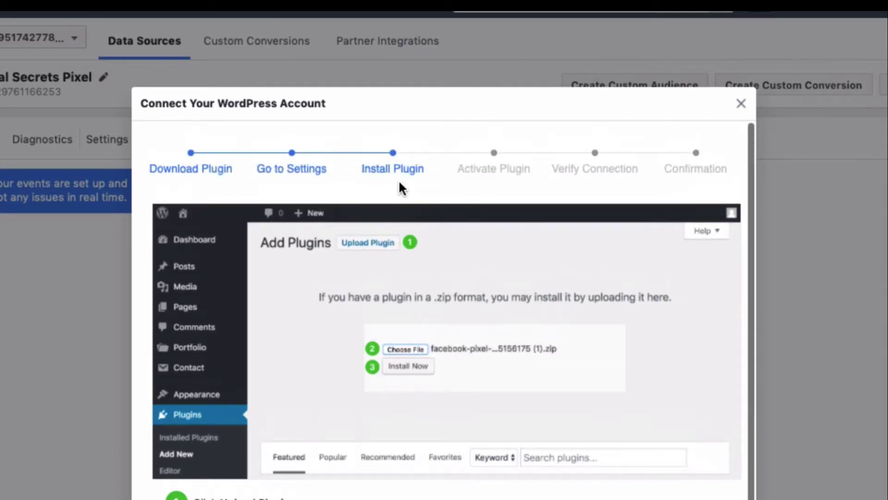
scroll(654, 379, "down", 2)
scroll(837, 421, "down", 2)
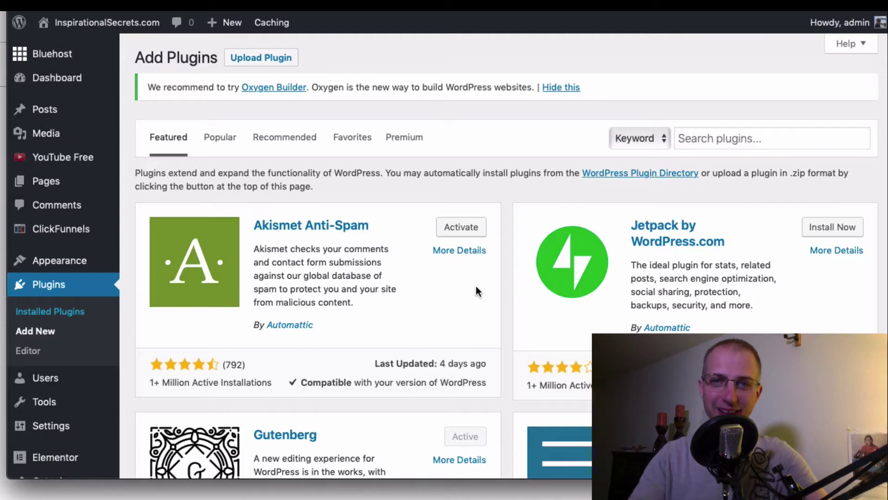
Look through the list of installed plugins in the InspirationalSecrets.com WordPress admin
scroll(448, 280, "down", 2)
scroll(448, 280, "down", 7)
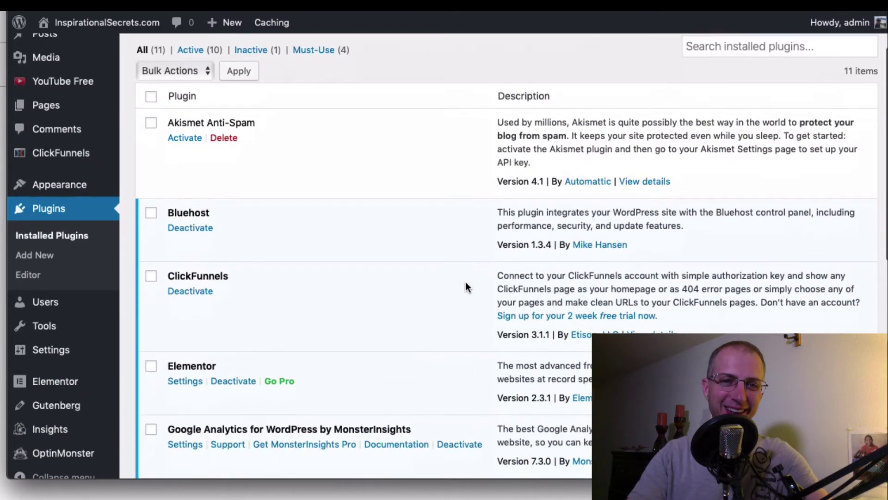
scroll(457, 285, "down", 1)
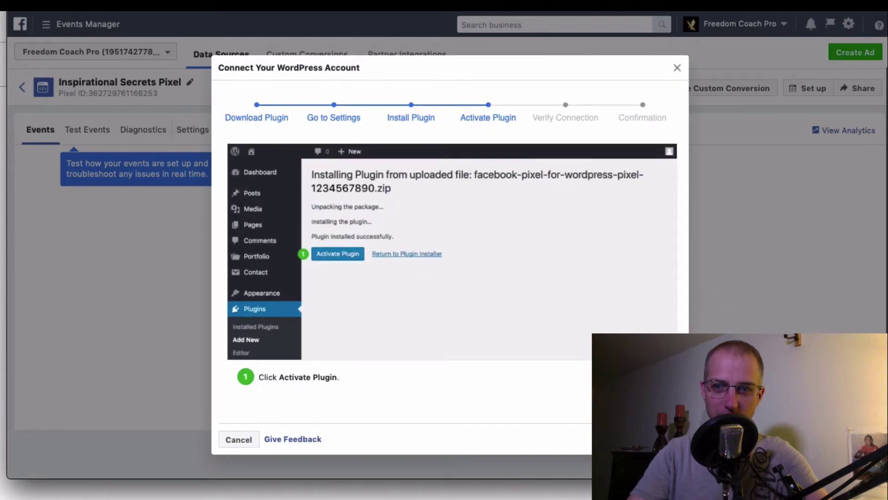
left_click(665, 439)
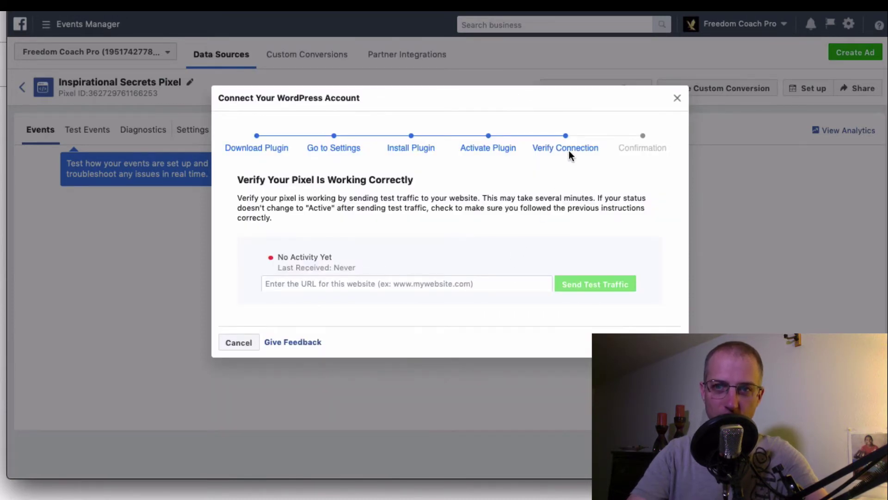
left_click(334, 283)
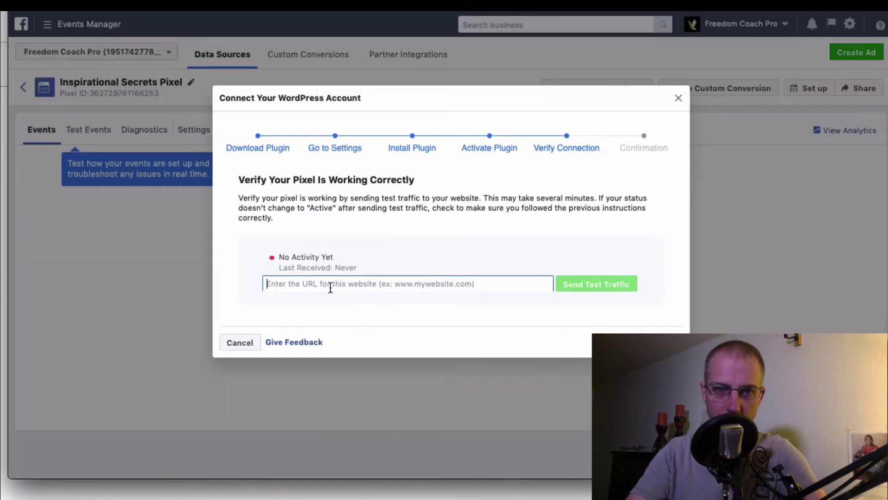
type("https://inspirationalsecrets.com")
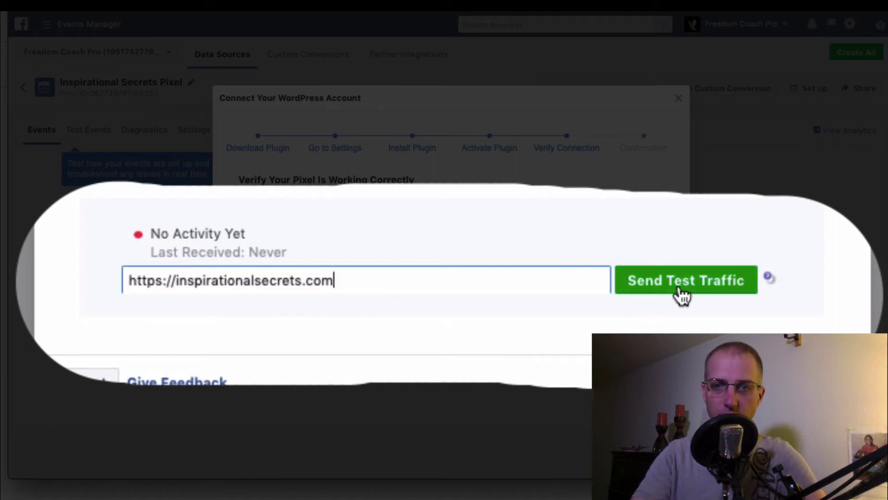
left_click(579, 286)
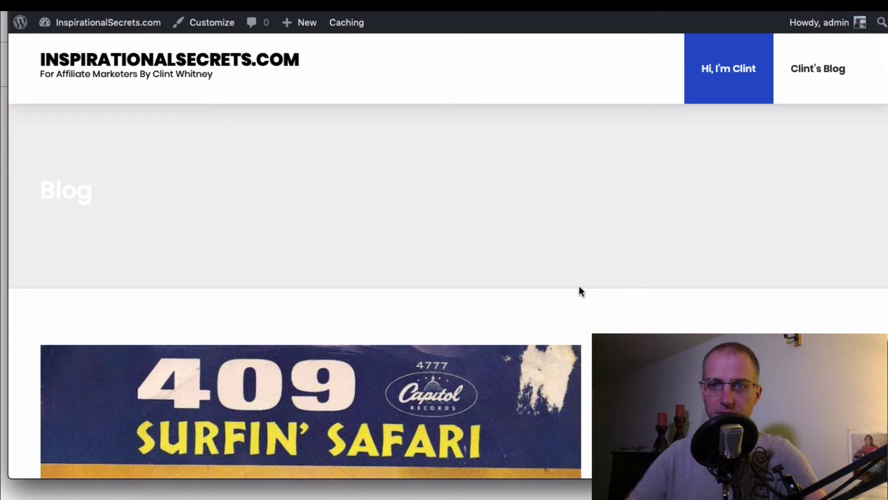
scroll(466, 292, "down", 10)
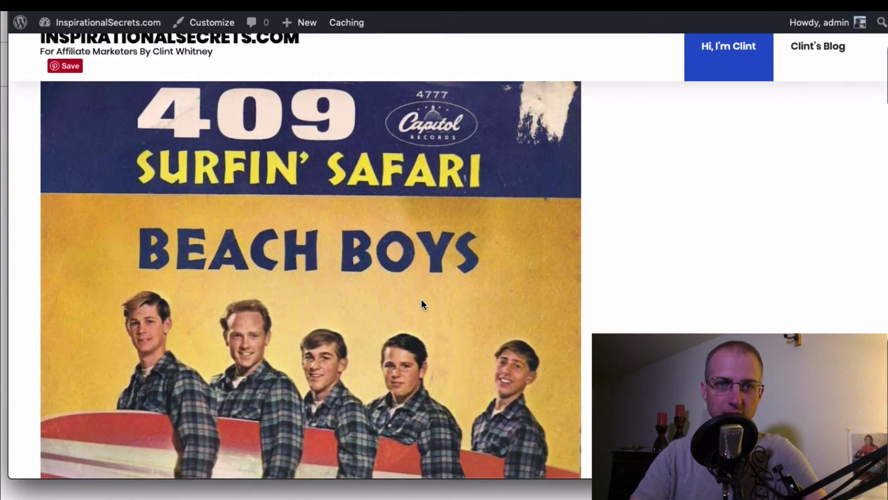
scroll(417, 301, "down", 4)
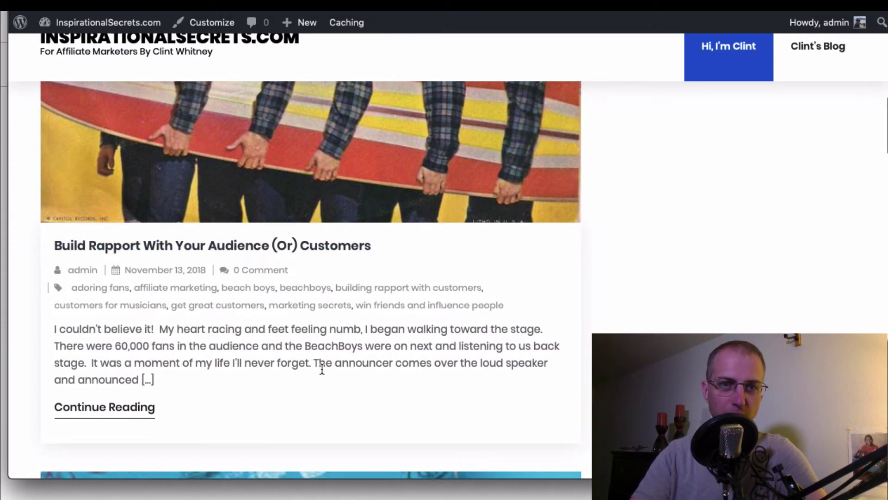
Look through the posts on the InspirationalSecrets.com blog page as test traffic for the pixel
scroll(277, 342, "down", 1)
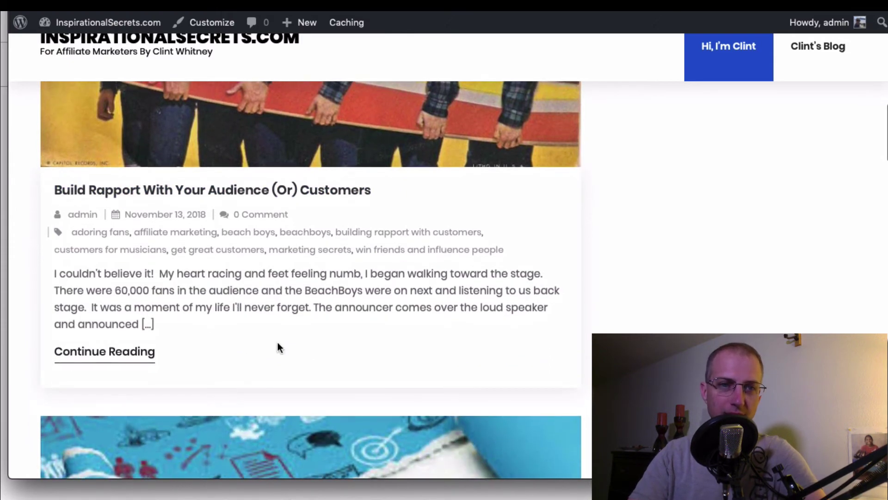
scroll(278, 347, "up", 1)
scroll(428, 287, "down", 5)
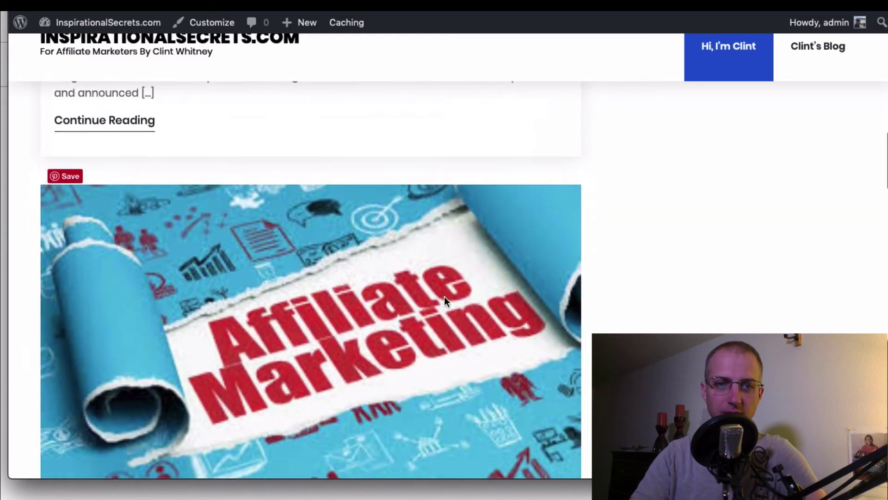
scroll(444, 296, "down", 5)
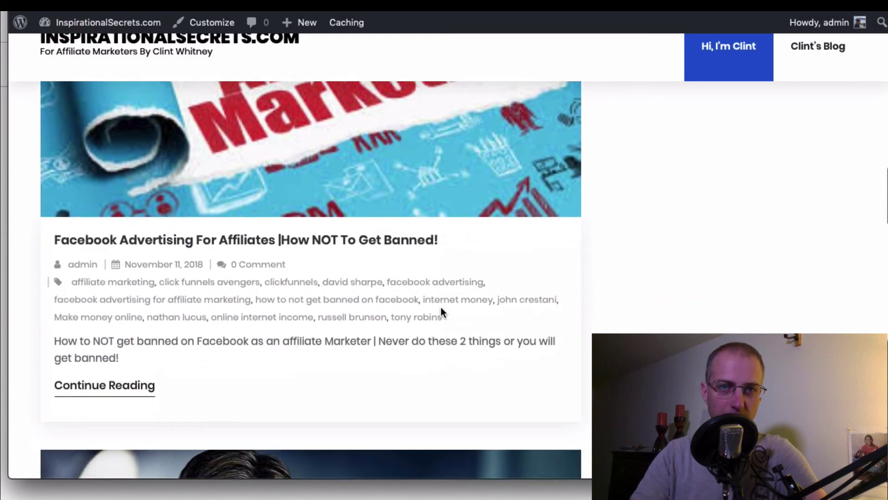
scroll(441, 309, "down", 7)
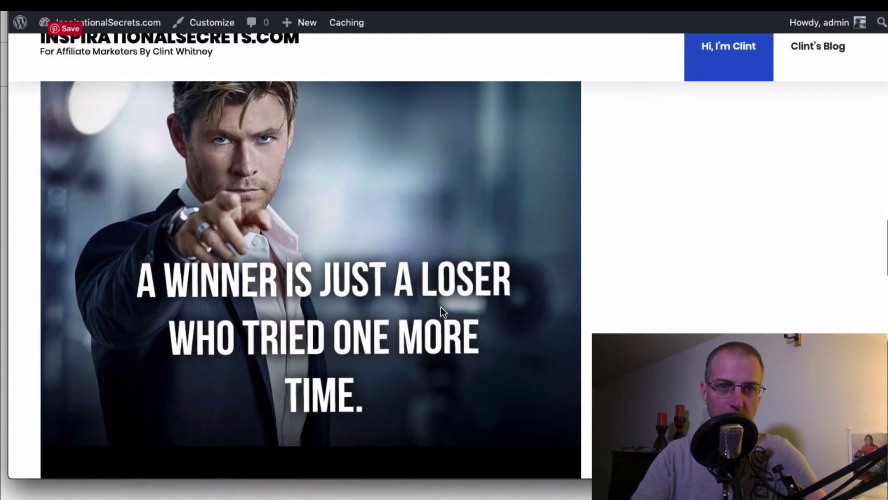
scroll(468, 324, "down", 6)
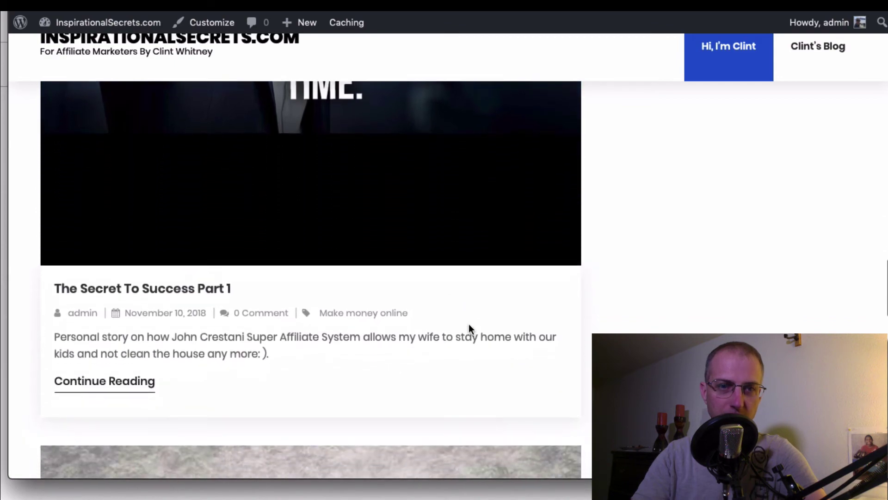
scroll(468, 324, "down", 2)
scroll(469, 327, "up", 20)
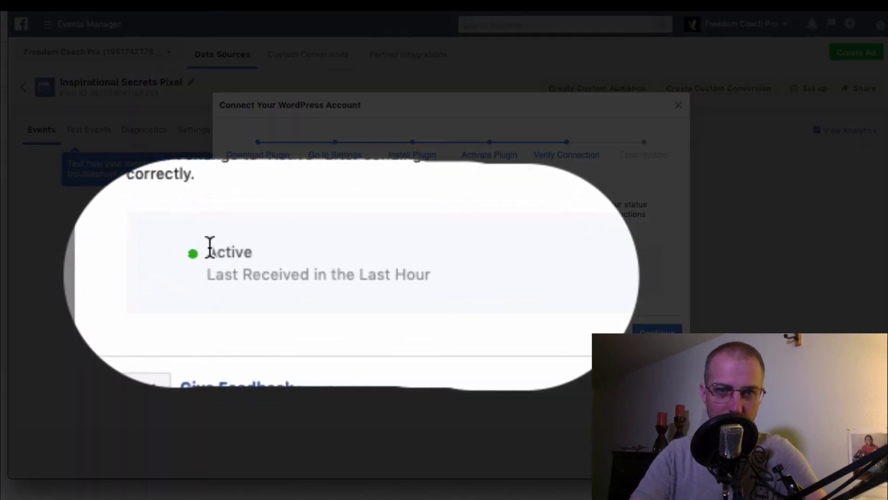
Check the pixel's status under Verify Connection in Events Manager and advance the WordPress connection guide to Confirmation
left_click_drag(208, 247, 533, 277)
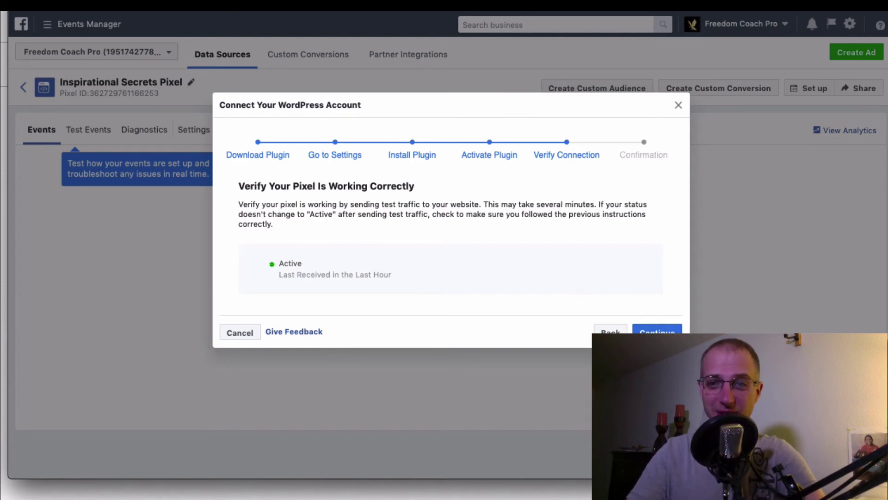
left_click(657, 330)
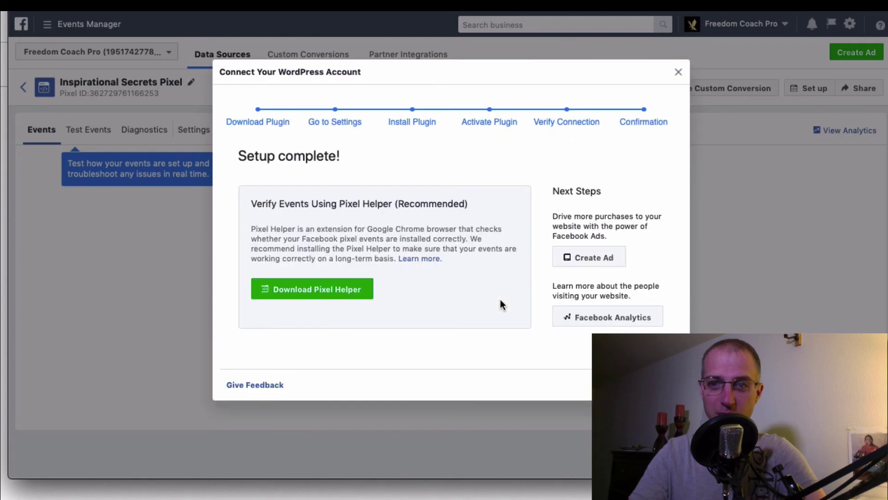